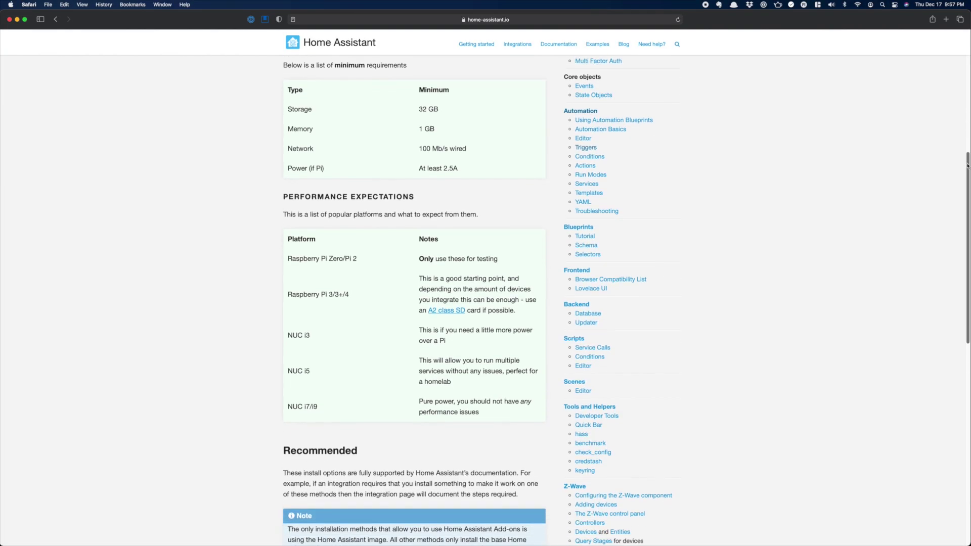
# - Scroll through the Home Assistant install page on home-assistant.io
pyautogui.moveTo(968, 188); pyautogui.dragTo(968, 312)
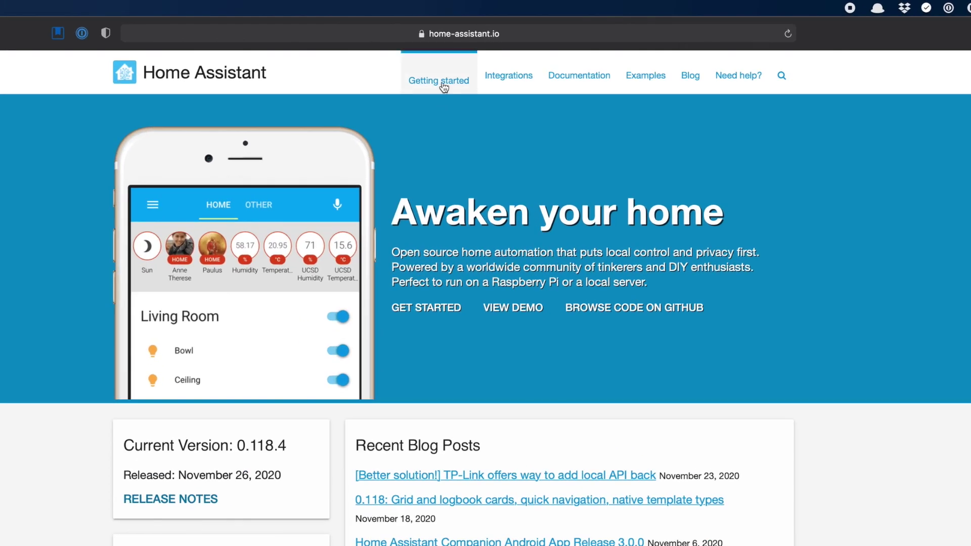
# - Open the Getting started installation guide and jump to its device image downloads list
pyautogui.click(444, 87)
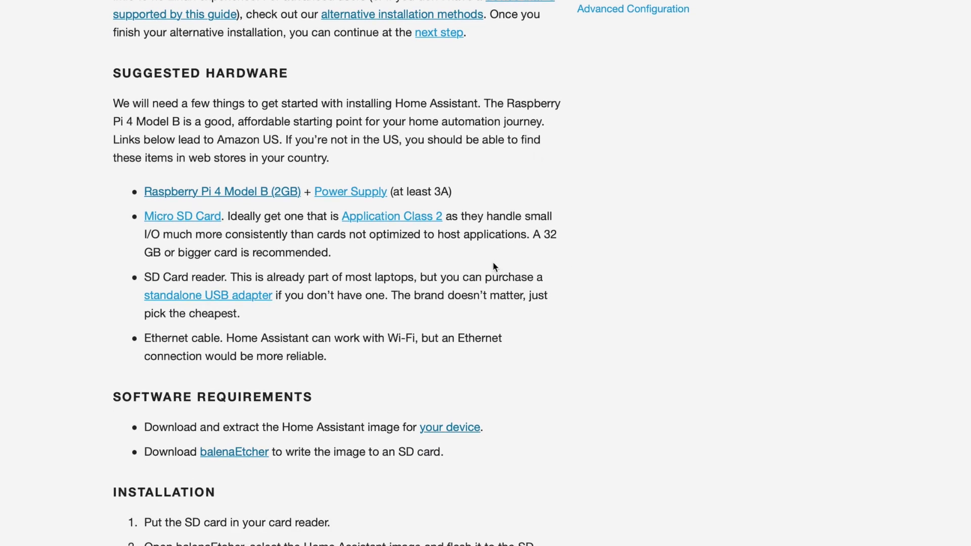
pyautogui.click(452, 428)
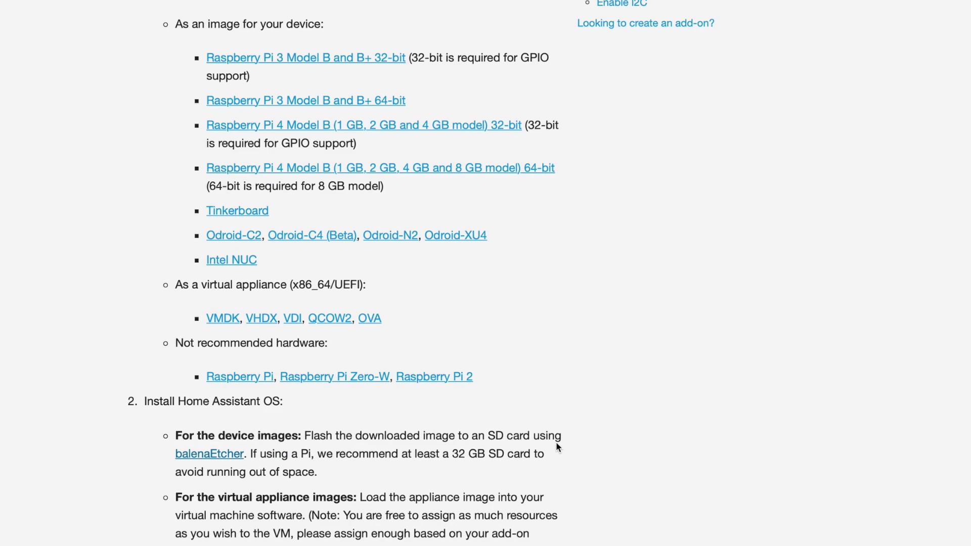
pyautogui.scroll(2, 556, 441)
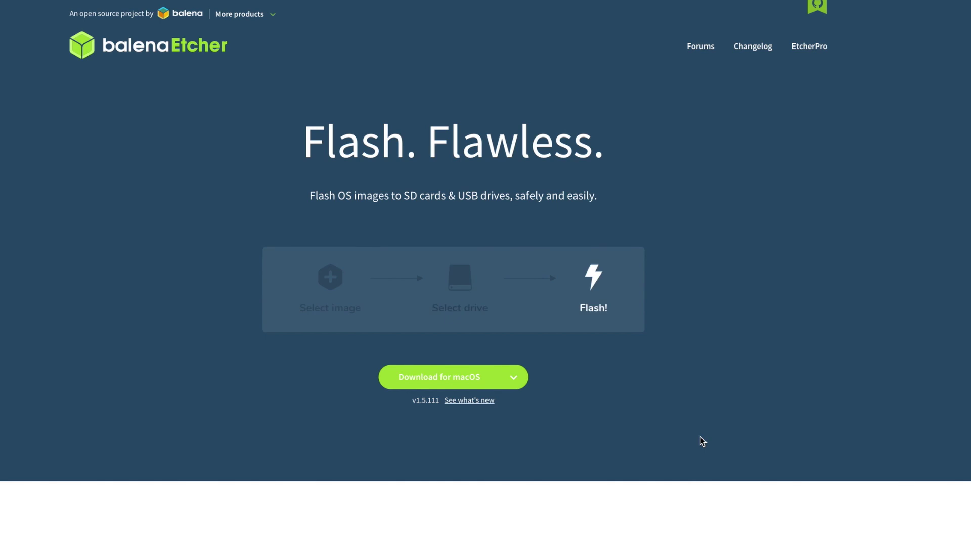
# - Check the other-platform download options, then copy balenaEtcher 1.5.111 into Applications
pyautogui.click(515, 379)
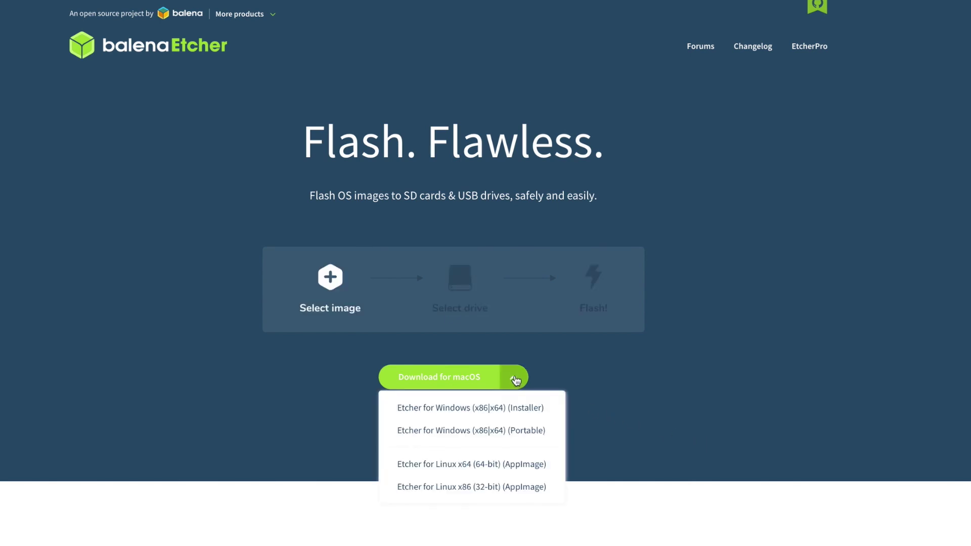
pyautogui.click(614, 383)
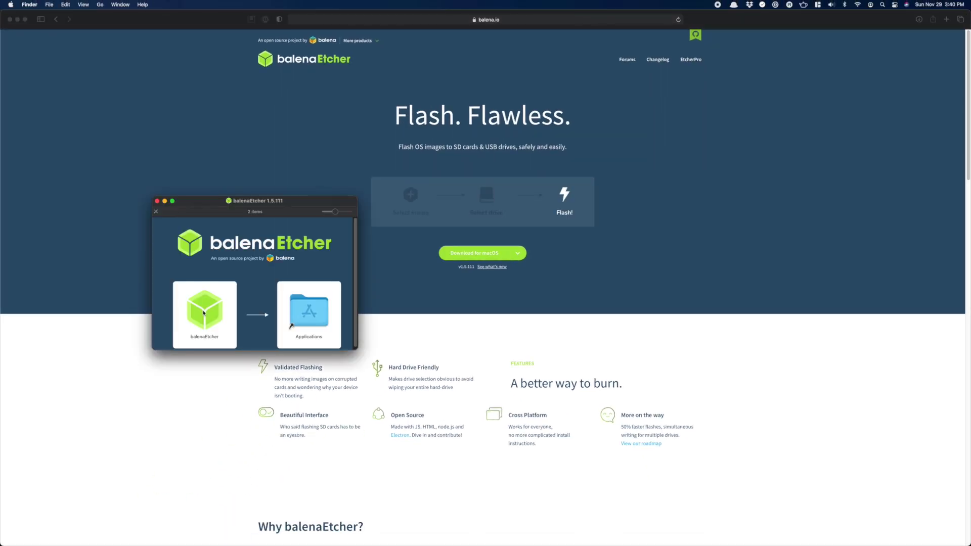
pyautogui.moveTo(205, 309); pyautogui.dragTo(312, 314)
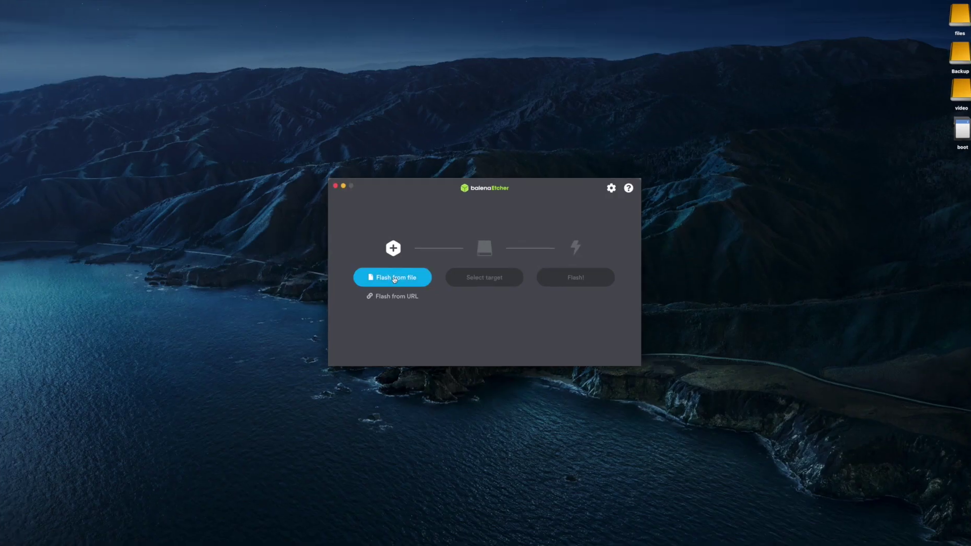
# - Load hassos_rpi3-4.16.img.gz into balenaEtcher and target the 63.9 GB Apple SDXC card
pyautogui.click(394, 278)
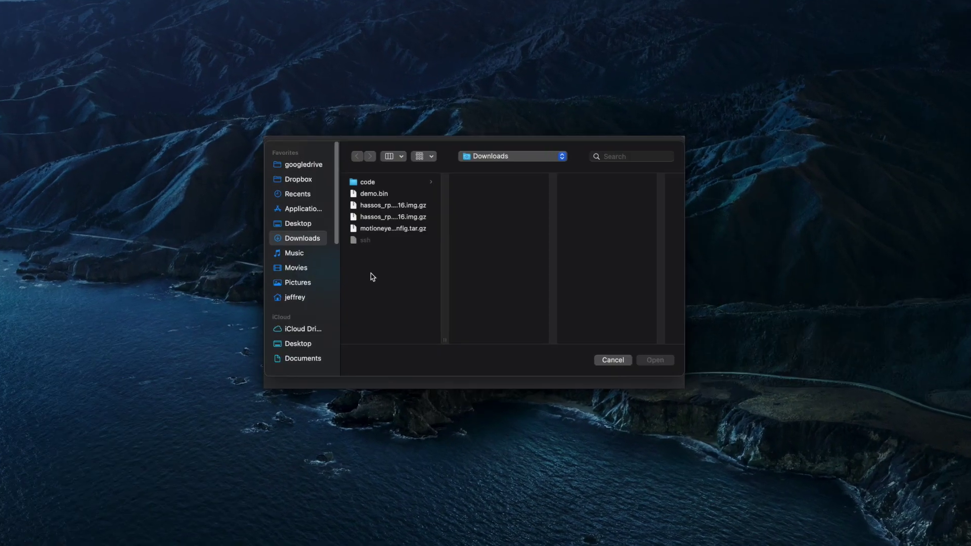
pyautogui.click(386, 222)
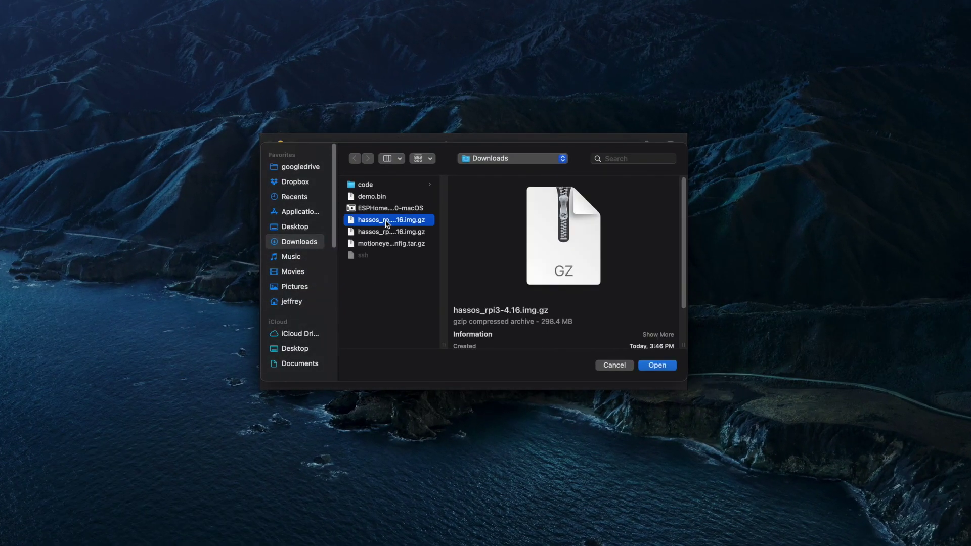
pyautogui.click(656, 368)
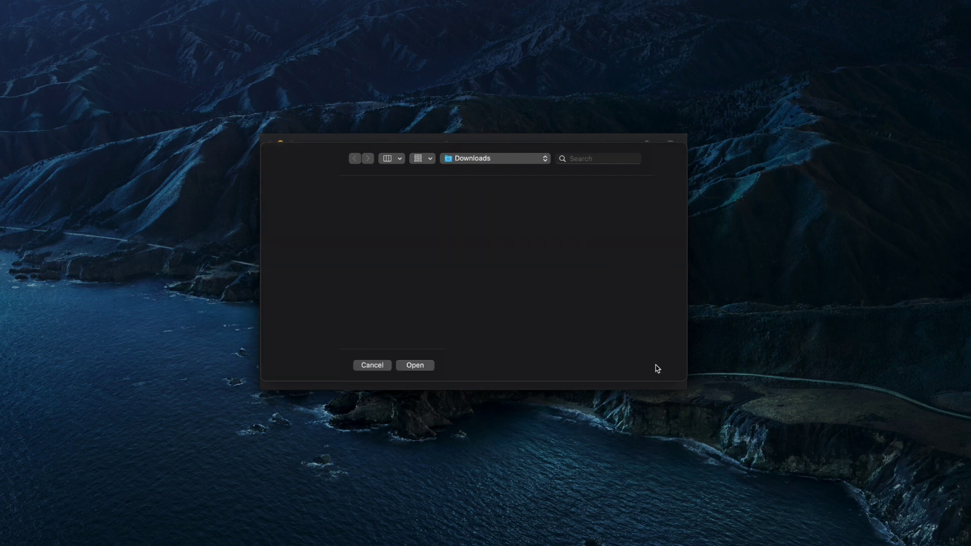
pyautogui.click(469, 271)
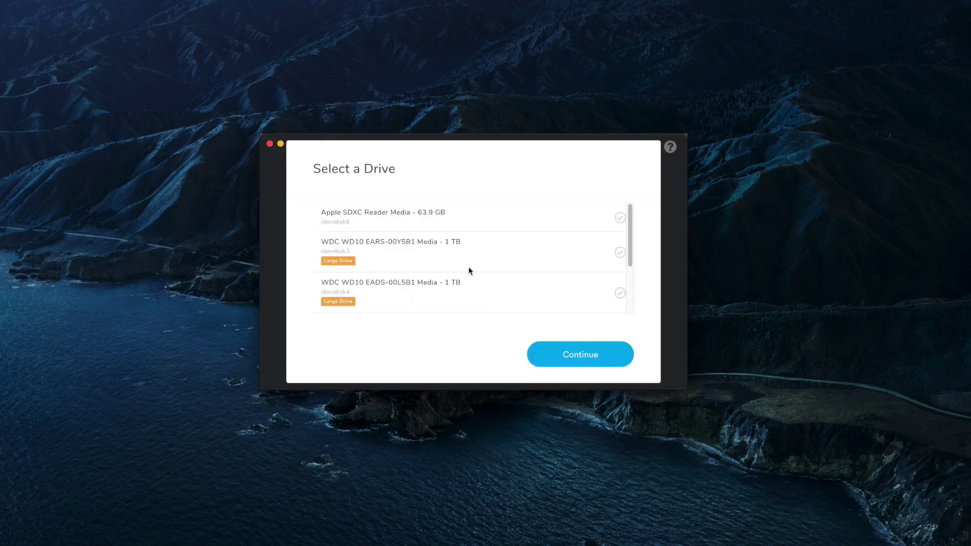
pyautogui.scroll(-3, 475, 275)
pyautogui.scroll(3, 485, 275)
pyautogui.click(407, 217)
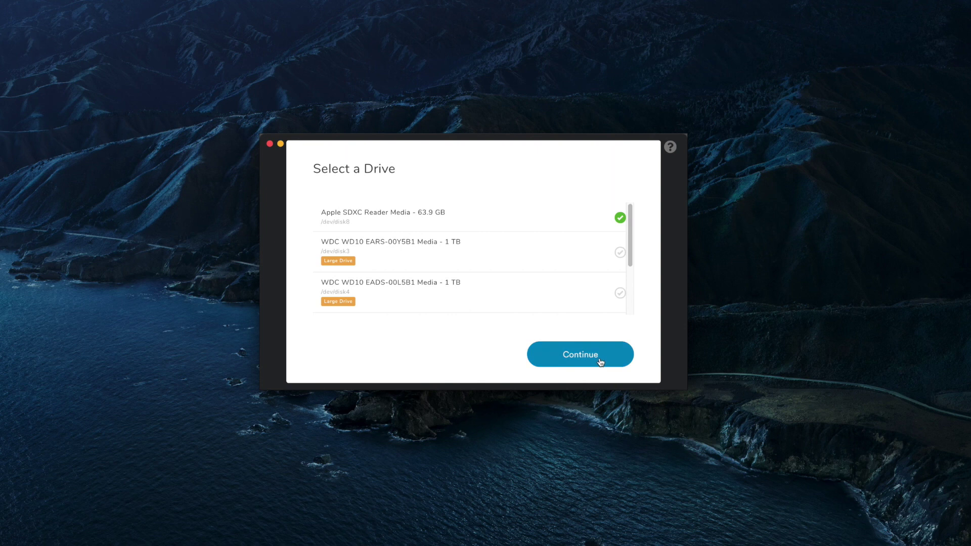
pyautogui.click(600, 360)
# - Flash the card after entering the administrator password, then dismiss the unreadable disk warning
pyautogui.click(598, 271)
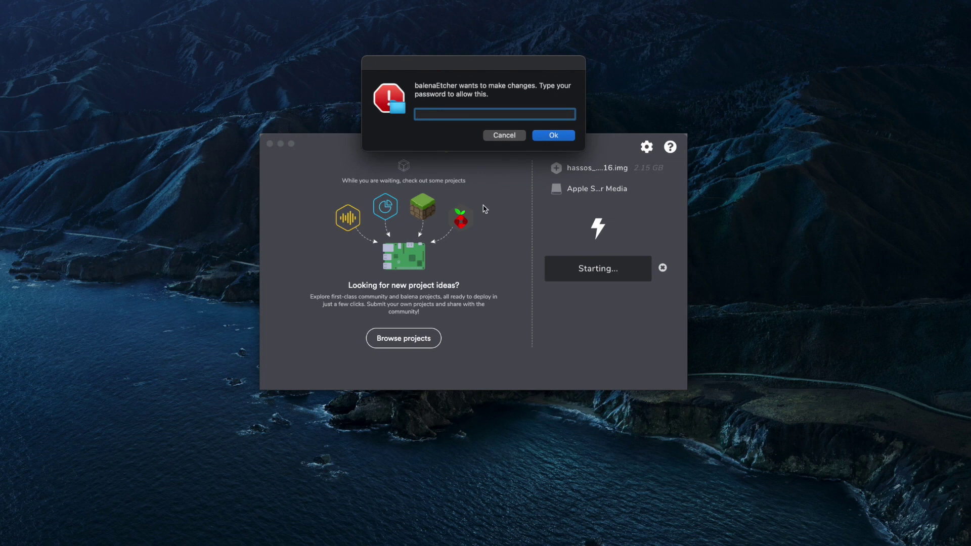
pyautogui.write('••••••••••')
pyautogui.press('Return')
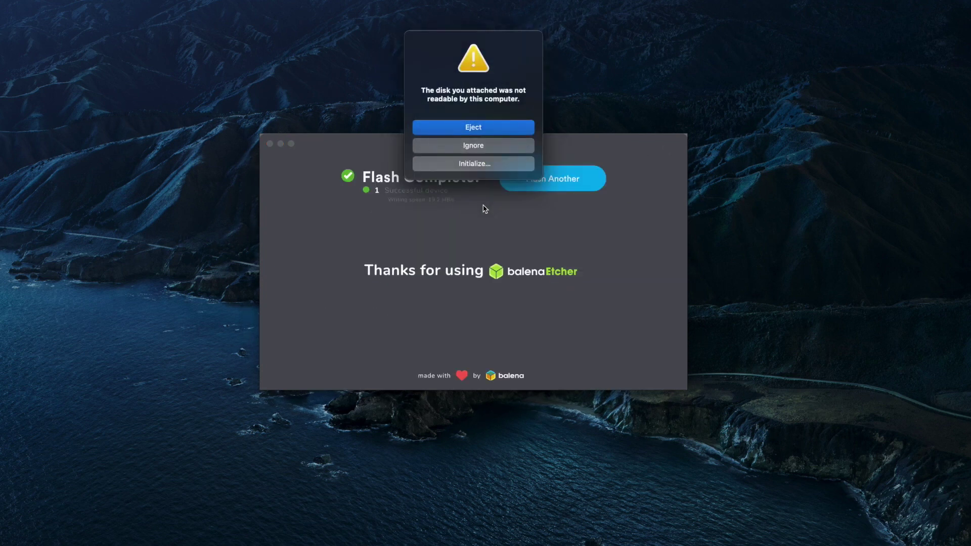
pyautogui.click(500, 135)
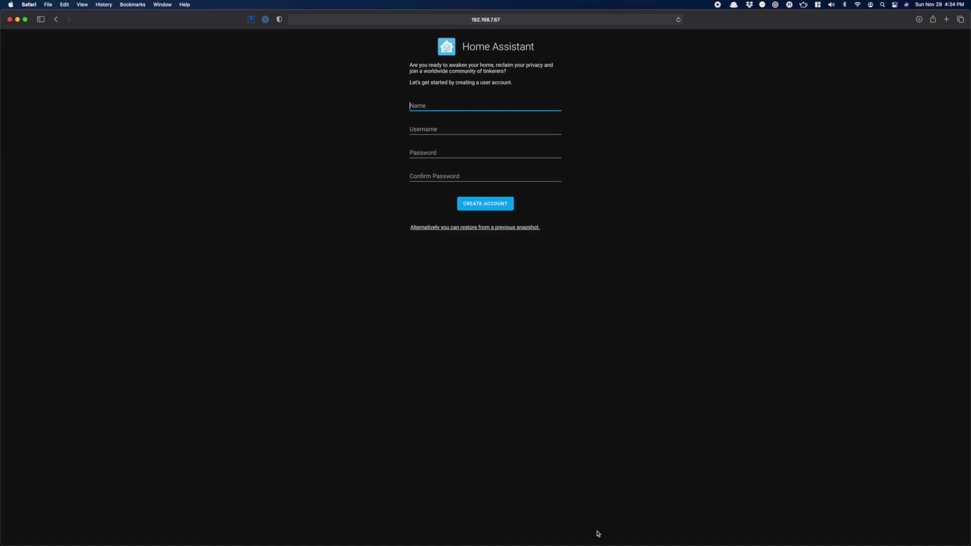
# - Enter the owner's name, a username and a matching password, and create the account
pyautogui.write('sldkfjg')
pyautogui.press('BackSpace')
pyautogui.press('BackSpace')
pyautogui.press('BackSpace')
pyautogui.press('BackSpace')
pyautogui.press('BackSpace')
pyautogui.write('ackerlabs')
pyautogui.press('Tab')
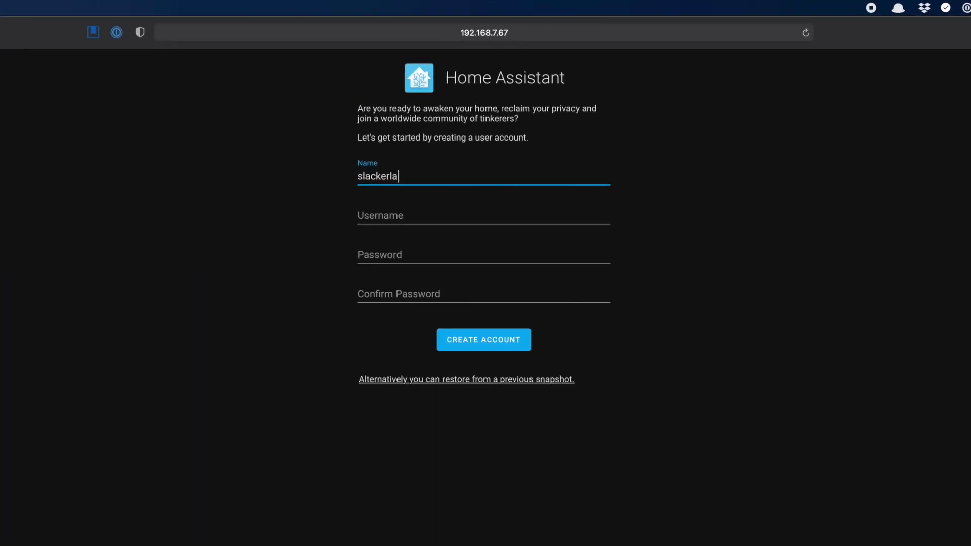
pyautogui.press('Tab')
pyautogui.write('••••••••••')
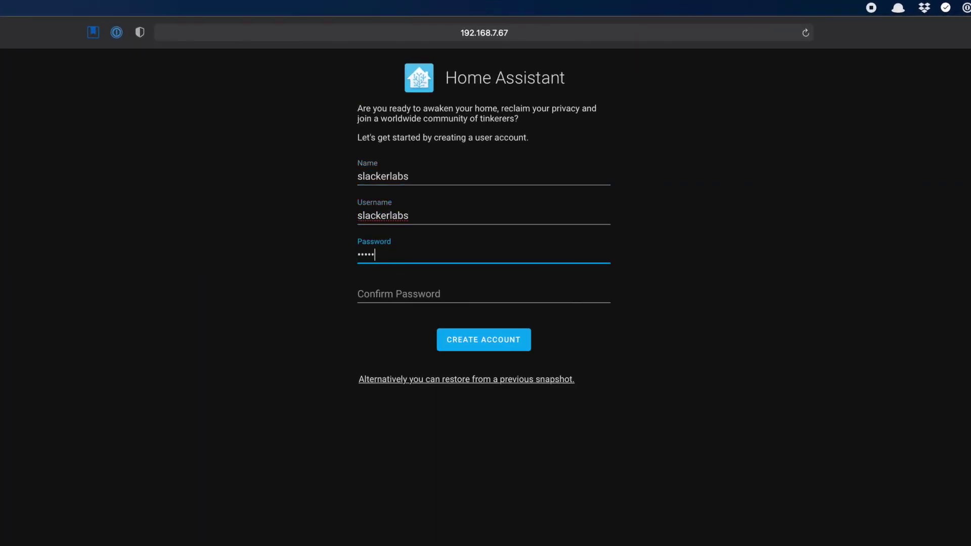
pyautogui.press('Tab')
pyautogui.write('••••••••••')
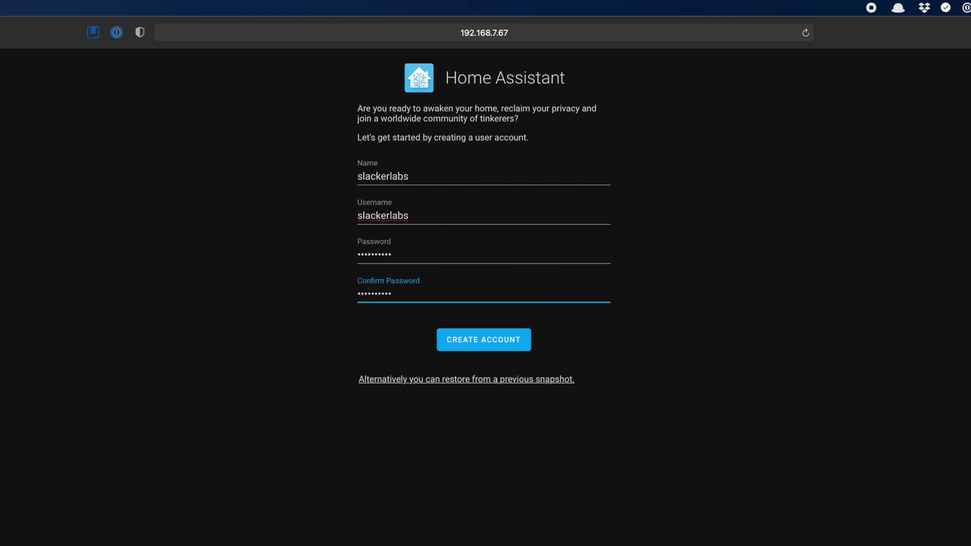
pyautogui.click(483, 344)
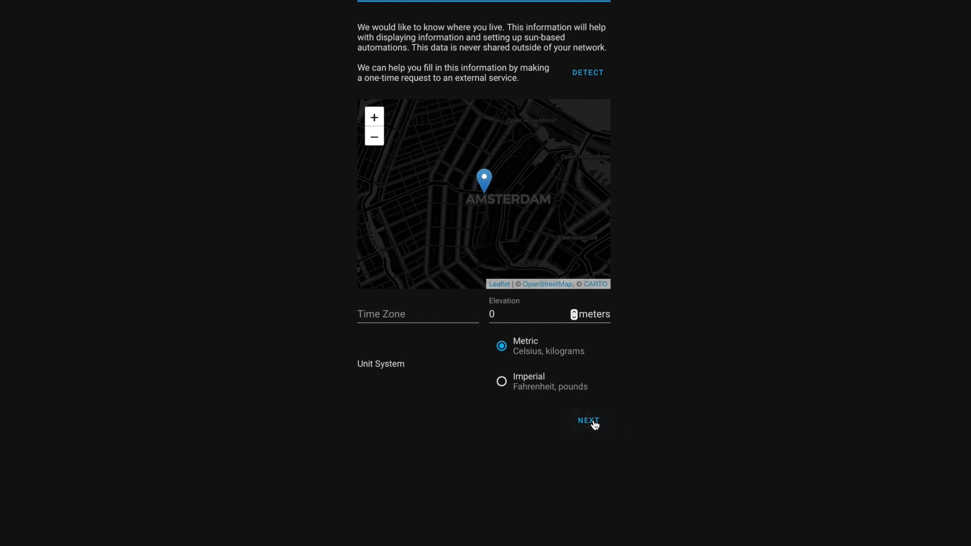
# - Keep the Amsterdam location with metric units and finish onboarding
pyautogui.click(594, 422)
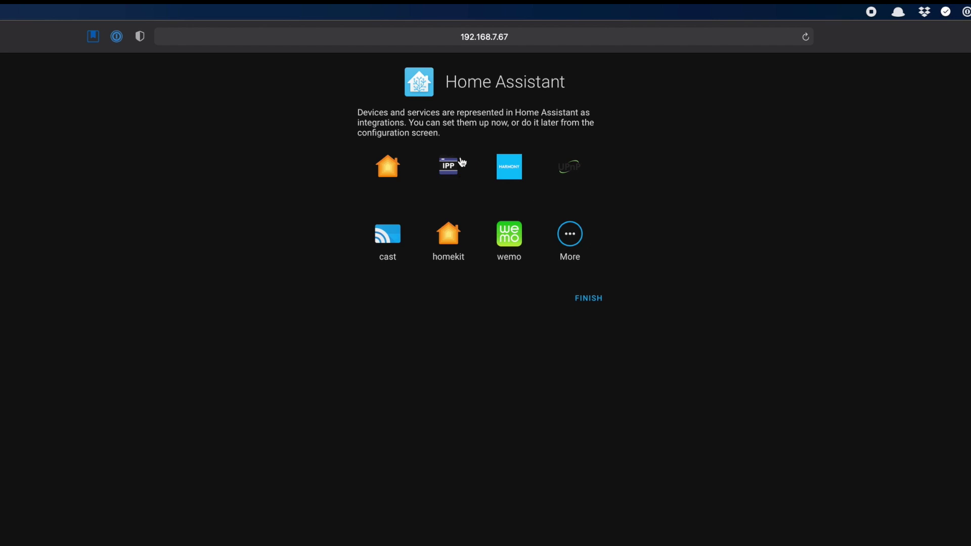
pyautogui.click(590, 308)
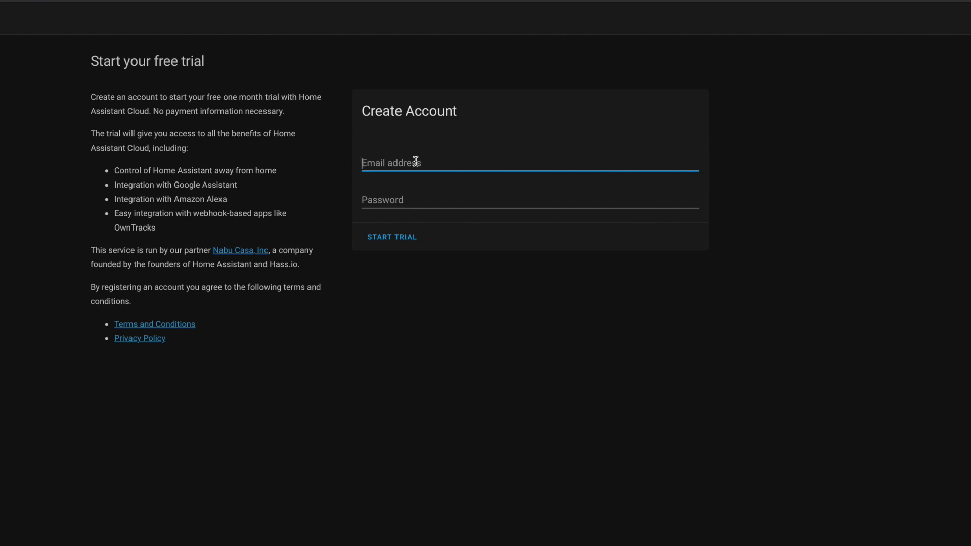
# - Enter the account e-mail address and a password, then start the Home Assistant Cloud trial
pyautogui.press('Tab')
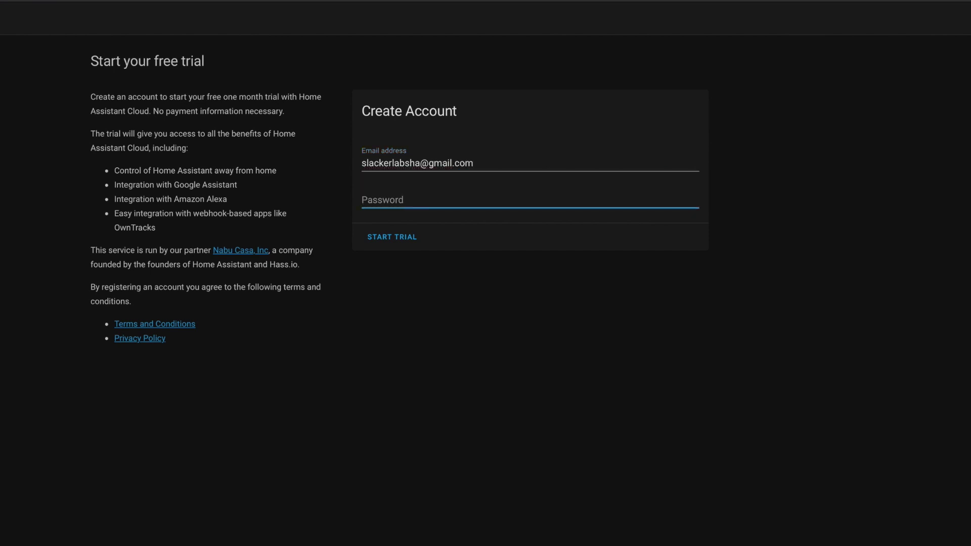
pyautogui.write('****')
pyautogui.click(404, 237)
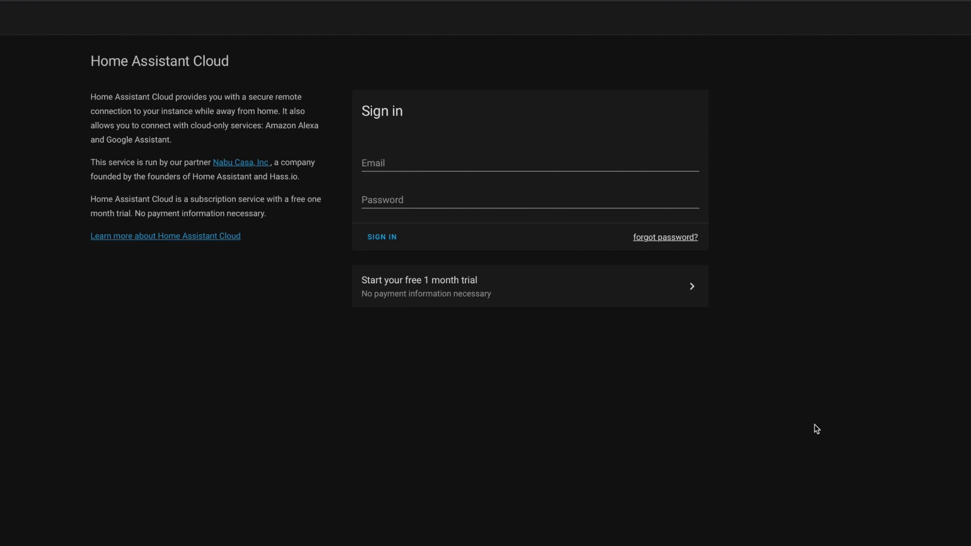
# - Sign in to Home Assistant Cloud with the autofilled credentials, then go to Configuration
pyautogui.click(377, 246)
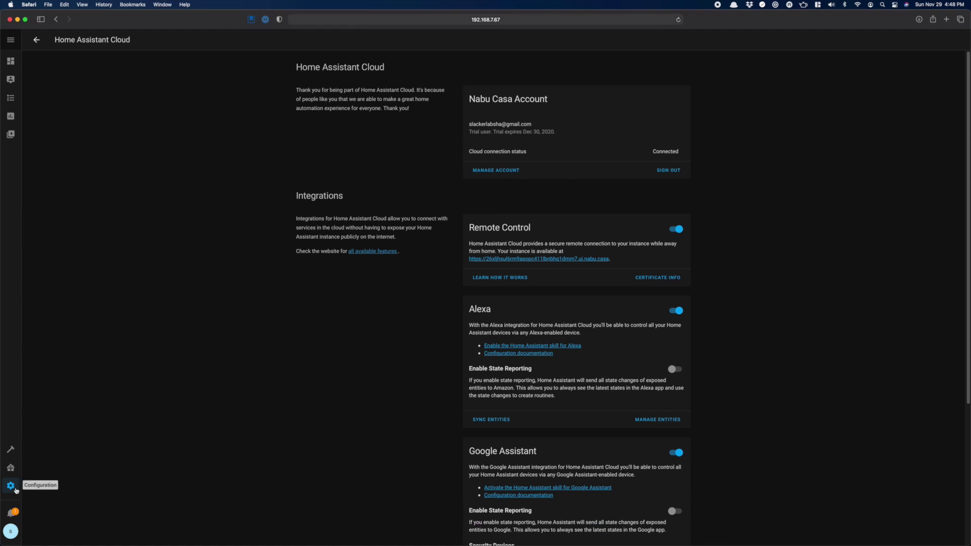
pyautogui.click(12, 485)
# - Add the SmartThings integration via a 'smar' search and submit its callback URL
pyautogui.click(512, 152)
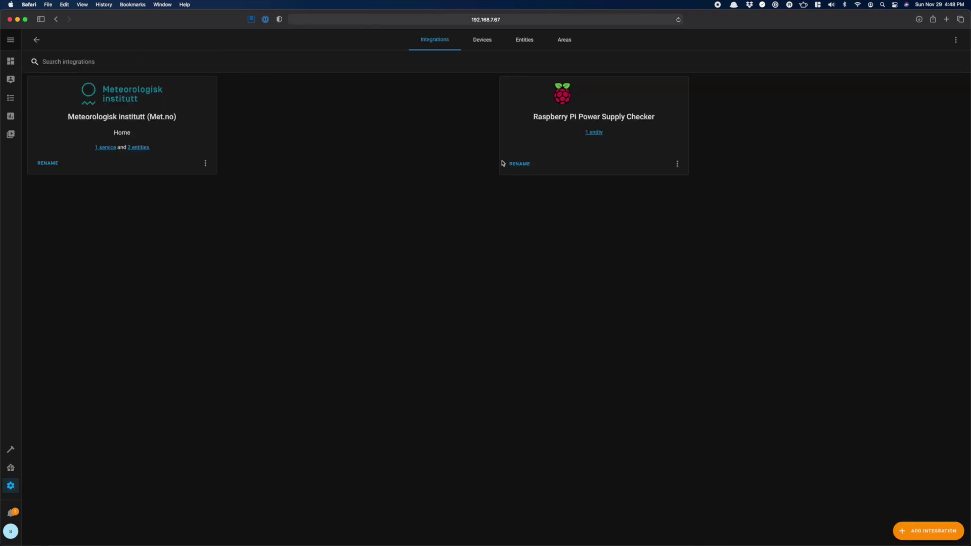
pyautogui.click(906, 524)
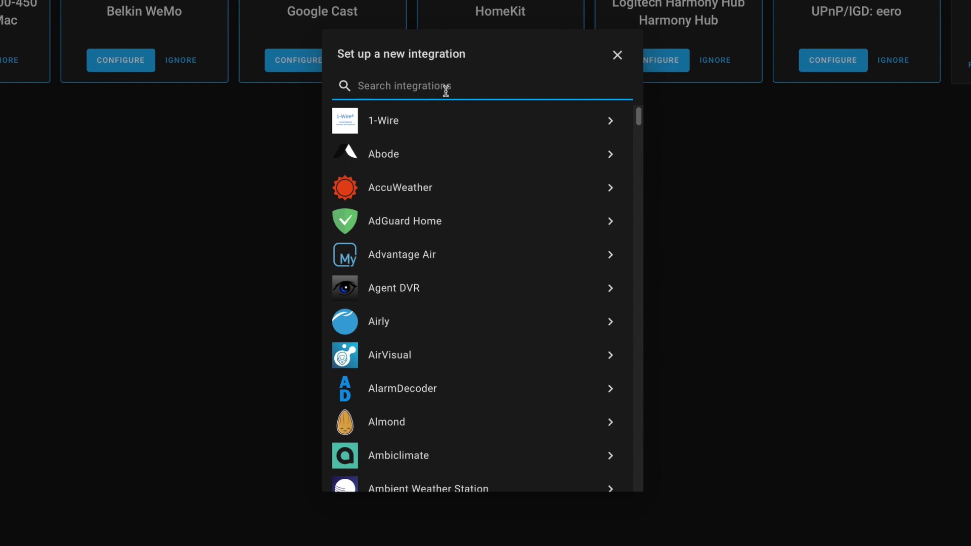
pyautogui.write('smar')
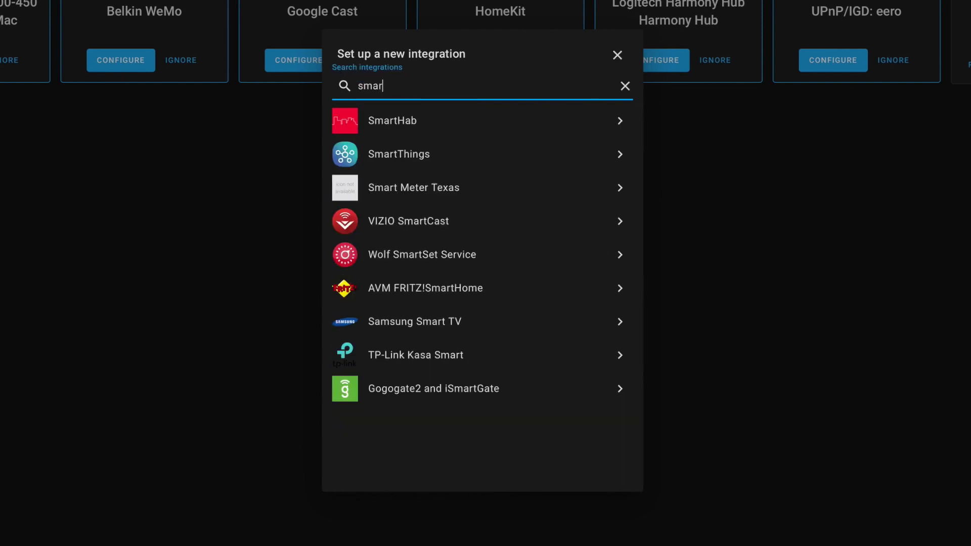
pyautogui.click(422, 169)
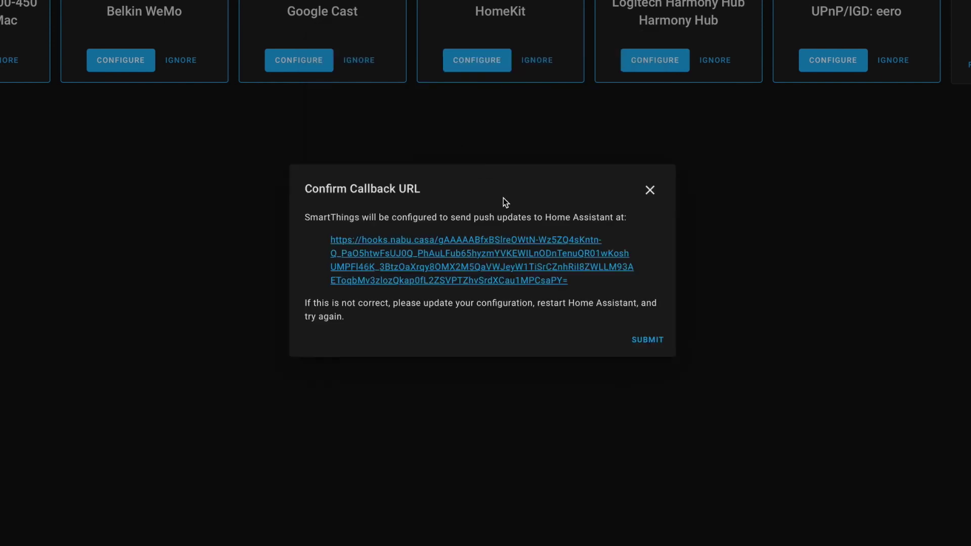
pyautogui.click(647, 340)
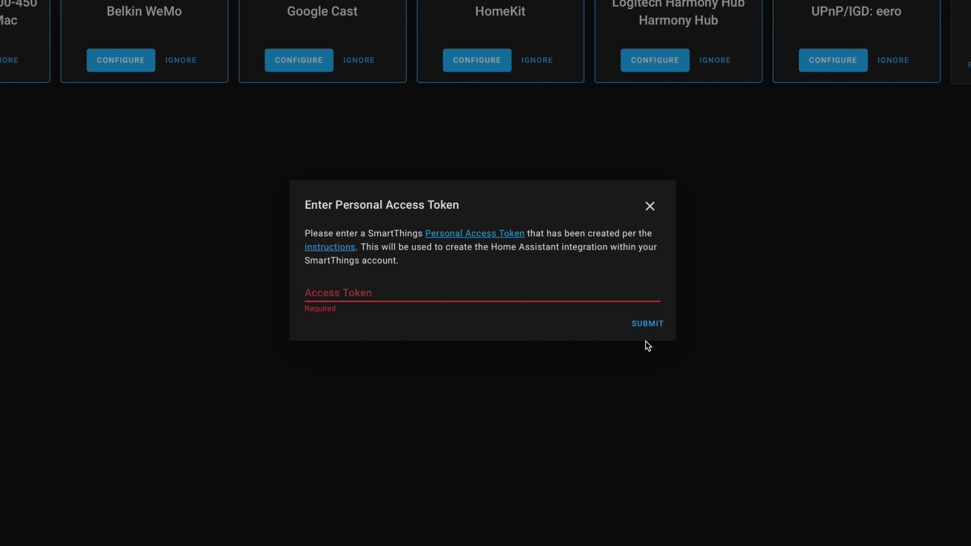
pyautogui.click(483, 234)
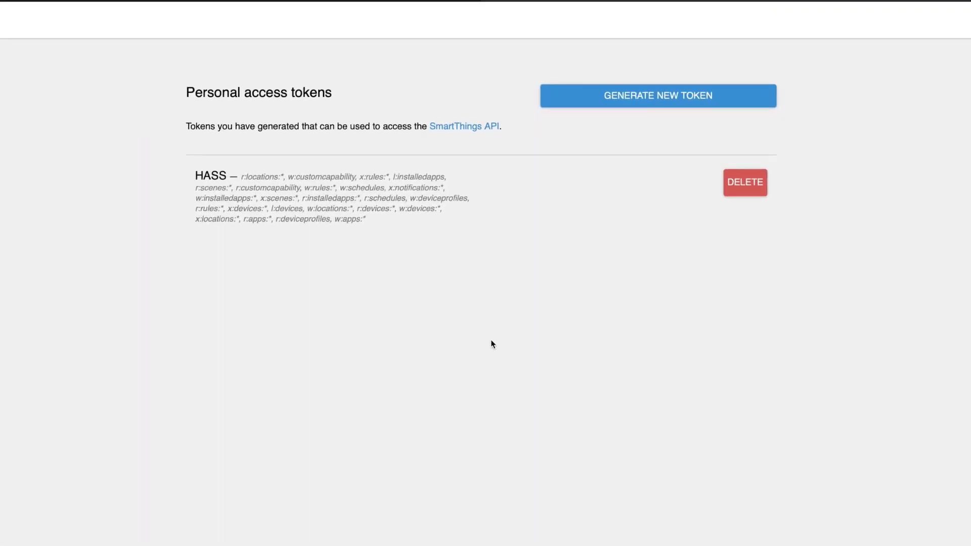
# - Start a token named testHASS and authorise the Devices, Installed Applications and Applications scopes
pyautogui.click(648, 99)
pyautogui.click(229, 172)
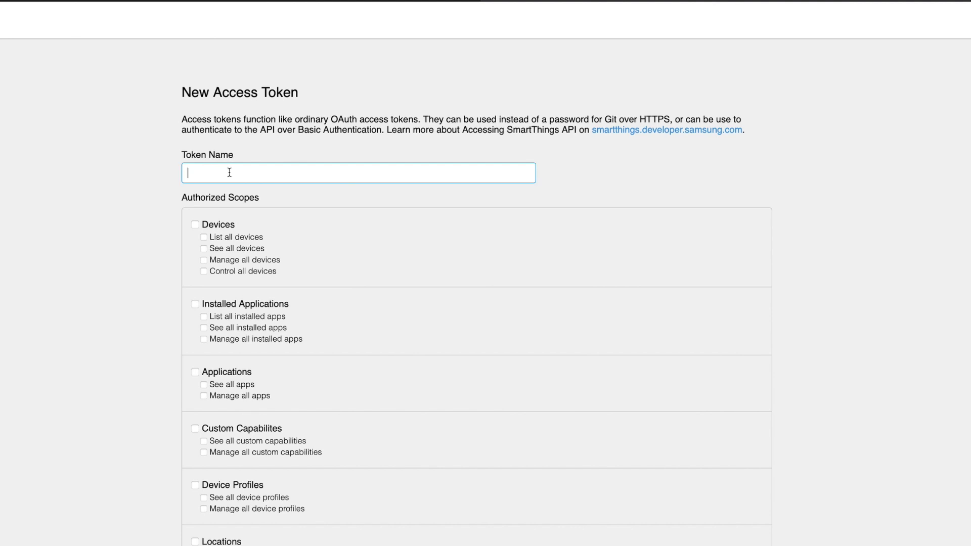
pyautogui.write('testHASS')
pyautogui.click(194, 225)
pyautogui.scroll(-2, 192, 226)
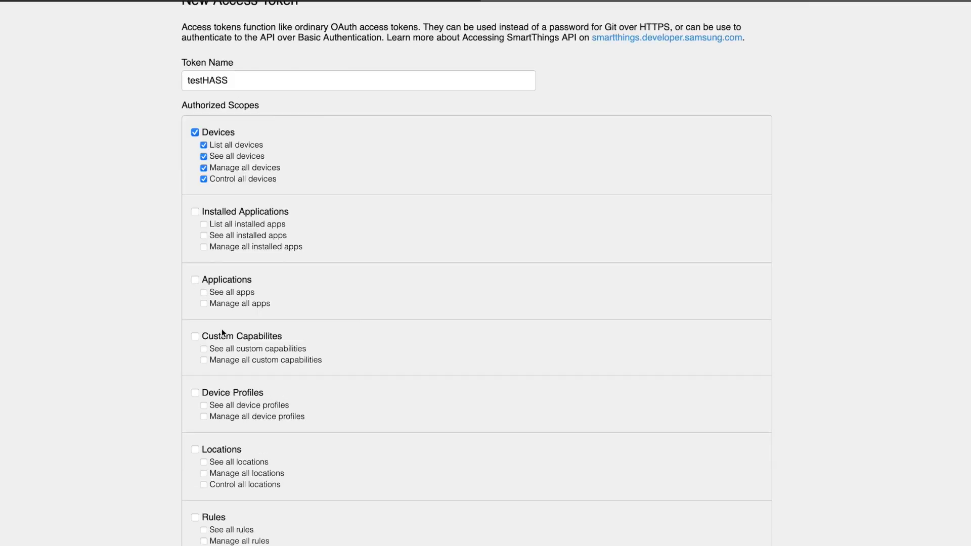
pyautogui.click(193, 211)
pyautogui.click(194, 280)
# - Authorise the remaining scopes, custom capabilities through Notifications, and generate the token
pyautogui.click(195, 336)
pyautogui.click(195, 393)
pyautogui.click(195, 450)
pyautogui.click(196, 485)
pyautogui.scroll(-3, 196, 485)
pyautogui.click(191, 360)
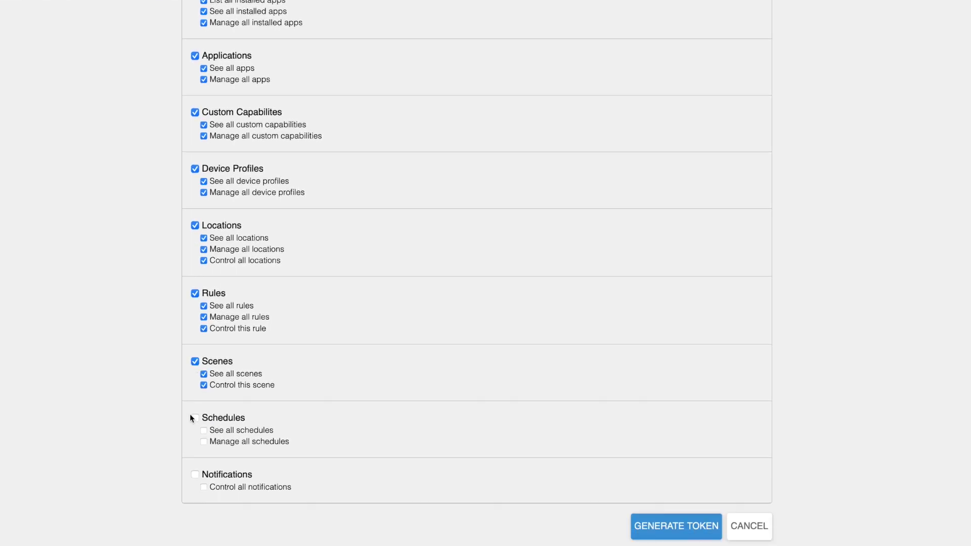
pyautogui.click(191, 418)
pyautogui.click(190, 472)
pyautogui.click(676, 527)
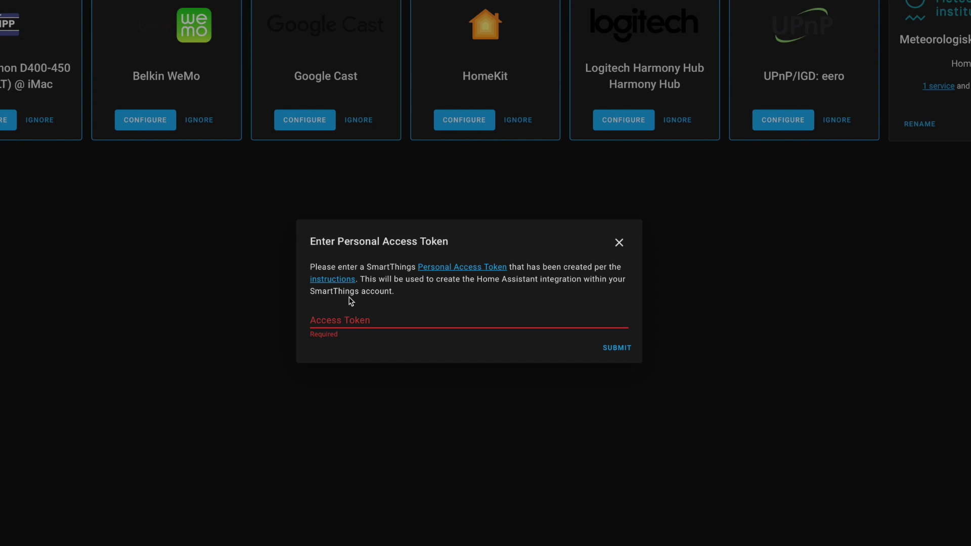
# - Paste the generated SmartThings access token into Home Assistant and submit it
pyautogui.click(352, 319)
pyautogui.press('super+v')
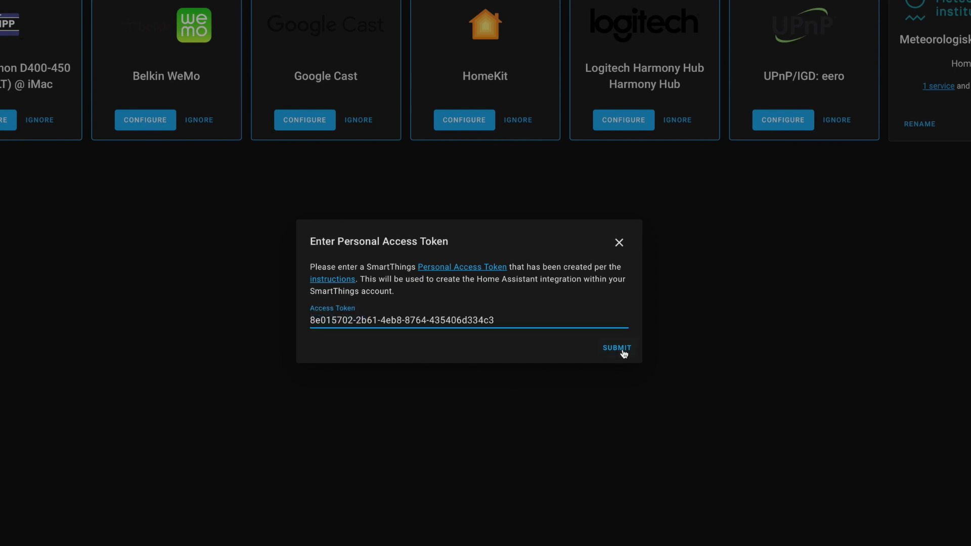
pyautogui.click(621, 352)
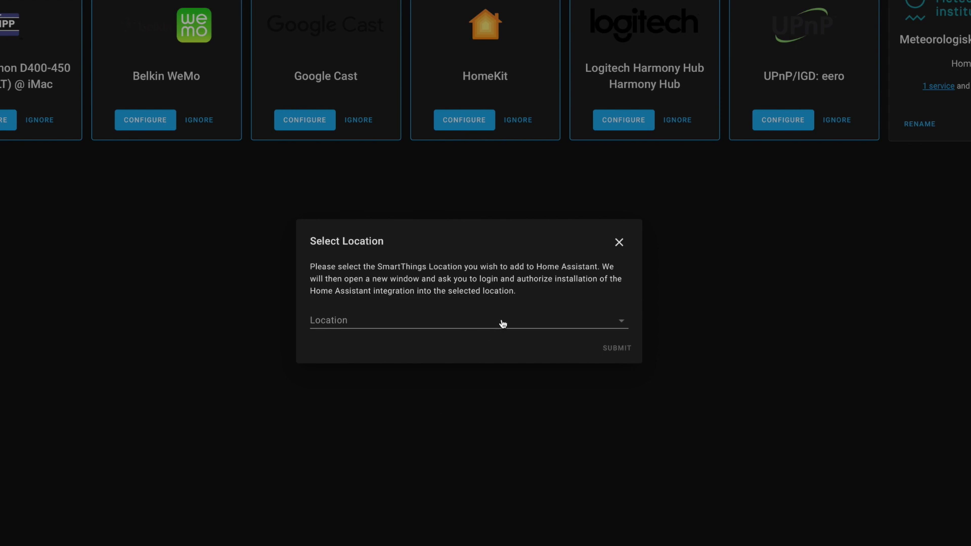
# - Choose Anchorage House as the SmartThings location, allow access, and finish the setup
pyautogui.click(502, 323)
pyautogui.click(566, 322)
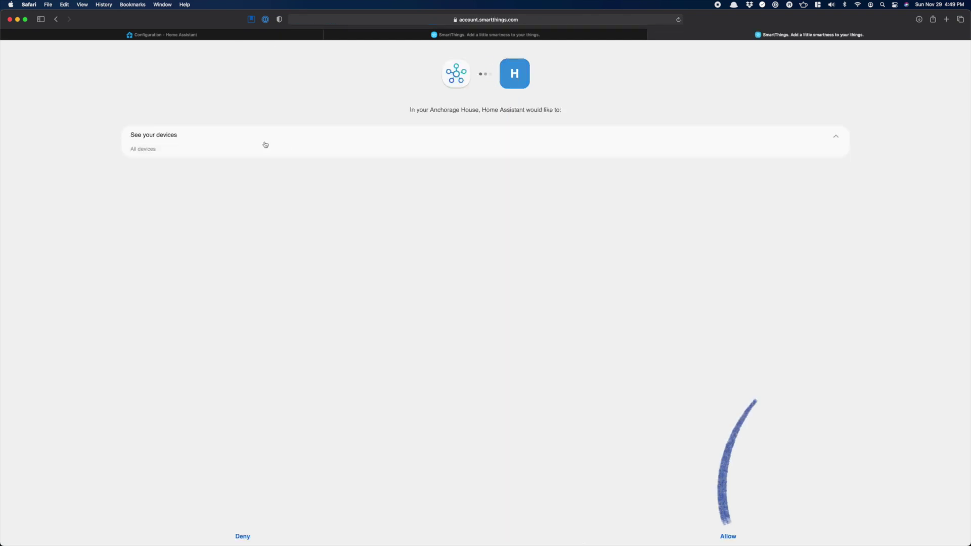
pyautogui.click(728, 537)
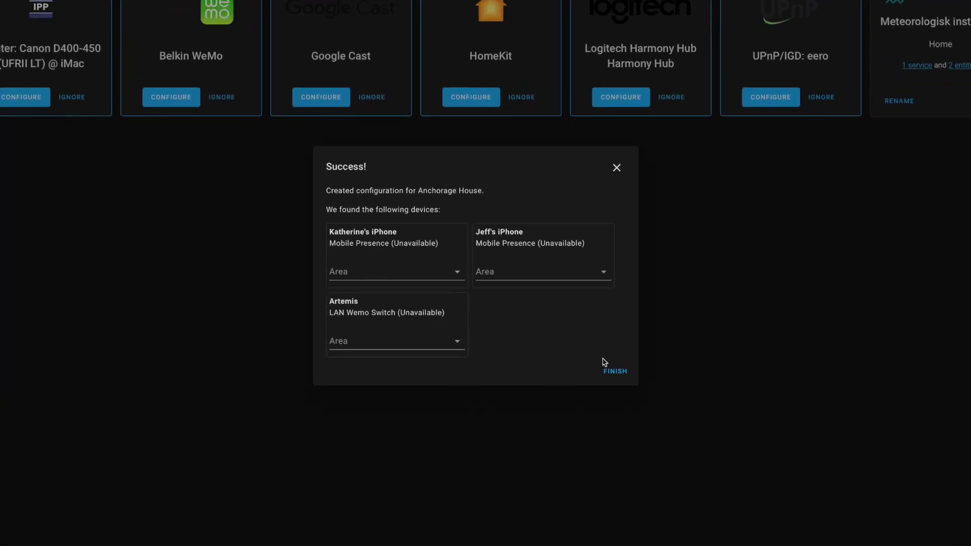
pyautogui.click(614, 371)
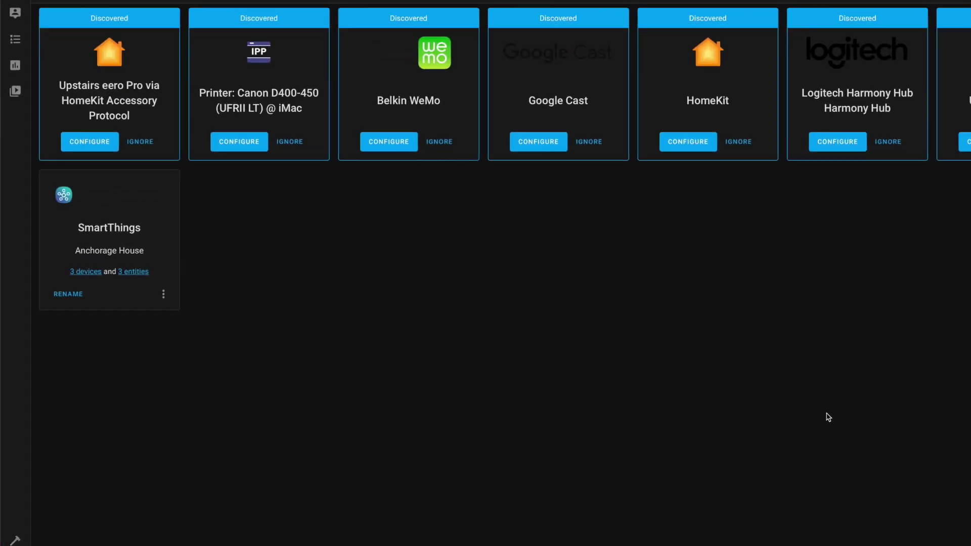
# - Add the Cree One light to Lovelace from its device page, then view the Home dashboard
pyautogui.click(59, 261)
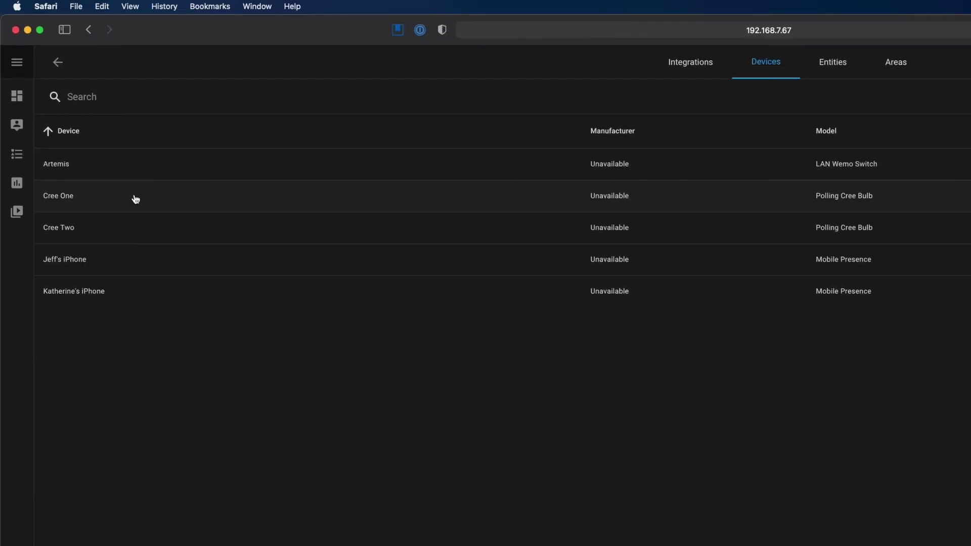
pyautogui.click(370, 200)
pyautogui.click(556, 315)
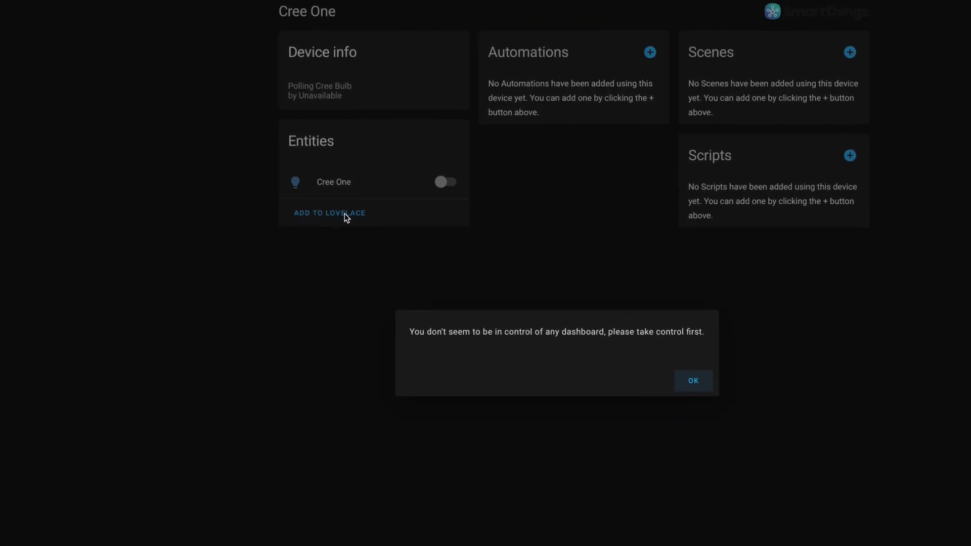
pyautogui.click(693, 380)
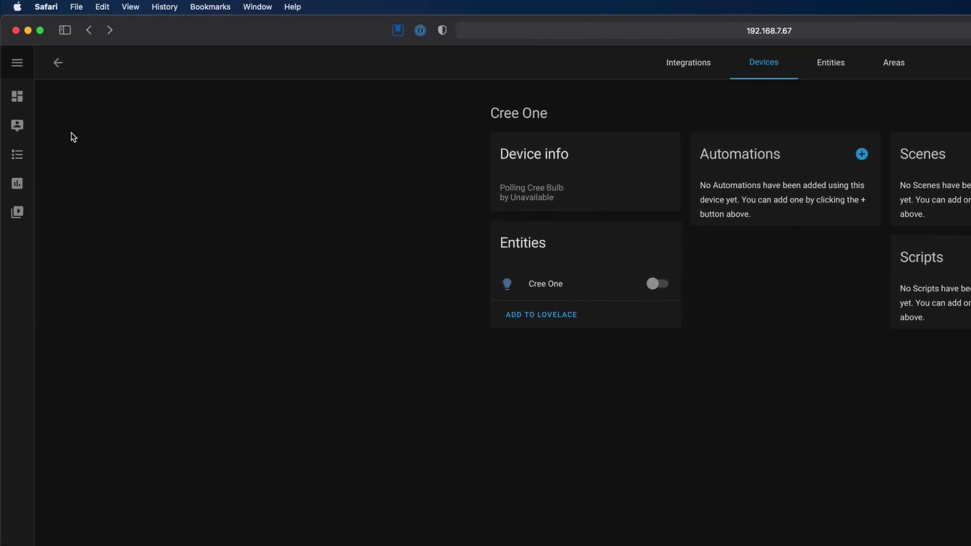
pyautogui.click(18, 97)
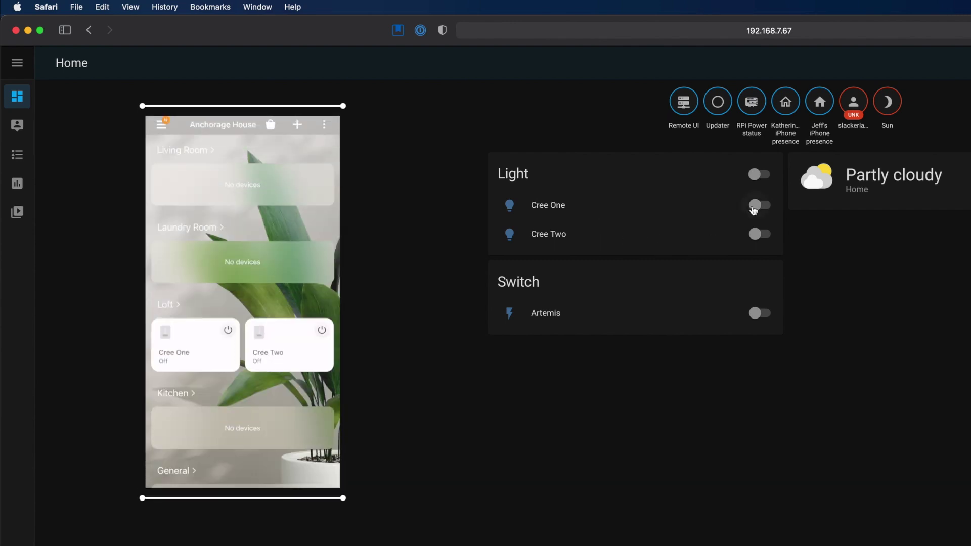
pyautogui.click(753, 207)
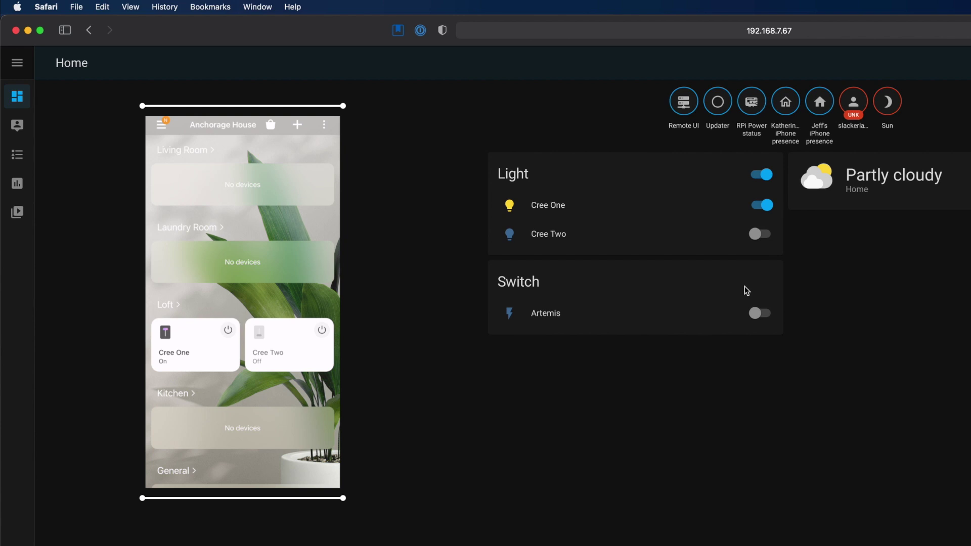
pyautogui.click(762, 232)
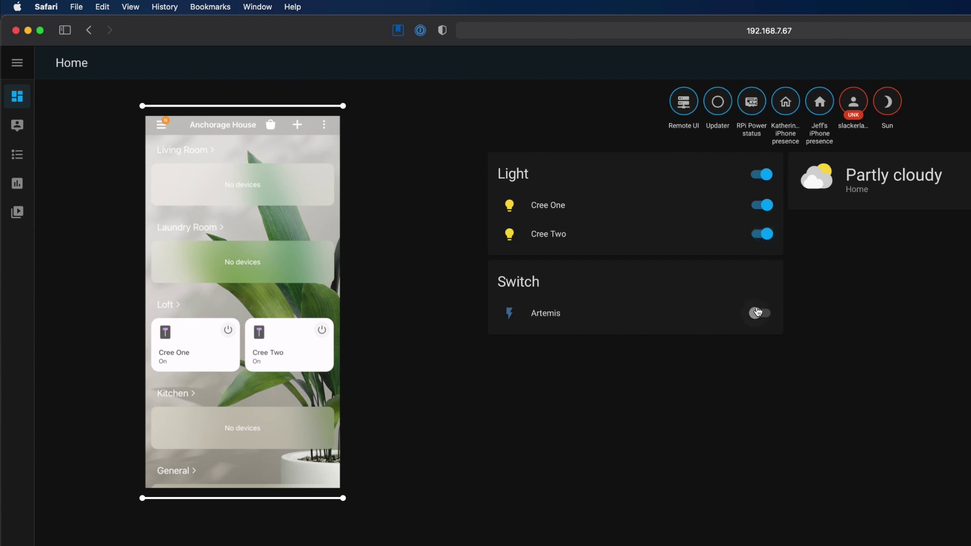